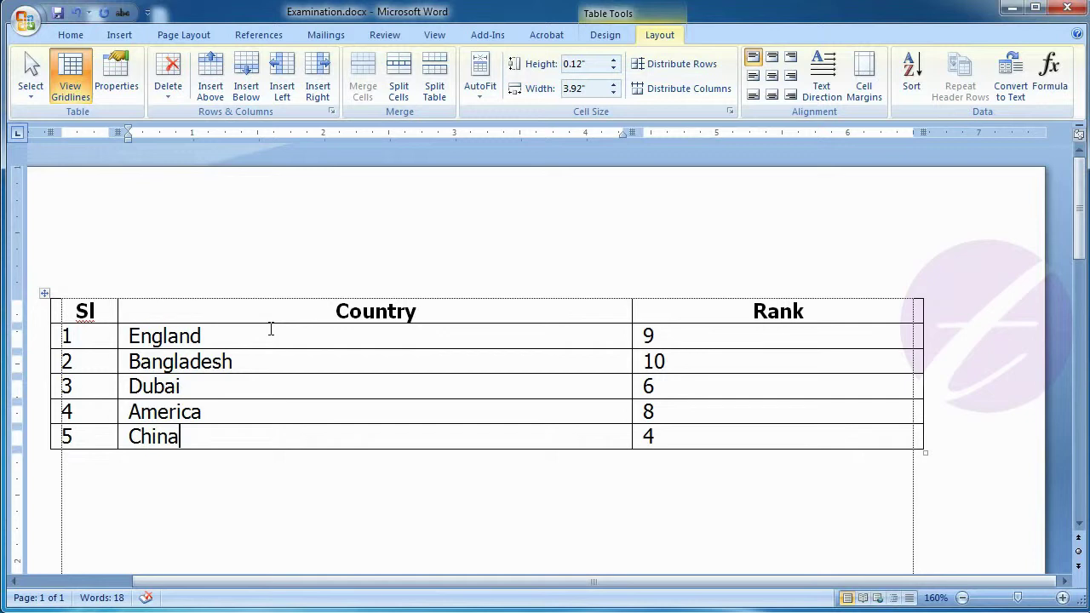
- Sort the table by the Country column in ascending text order
{"action": "left_click", "coordinate": [212, 339]}
{"action": "left_click", "coordinate": [912, 91]}
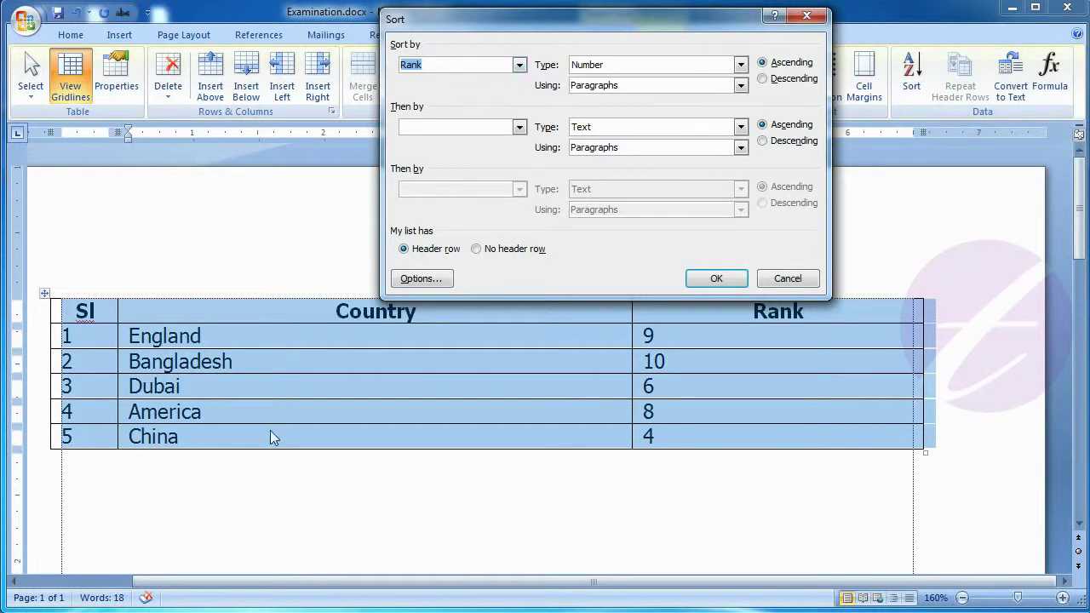
{"action": "left_click", "coordinate": [519, 66]}
{"action": "left_click", "coordinate": [449, 90]}
{"action": "left_click", "coordinate": [716, 280]}
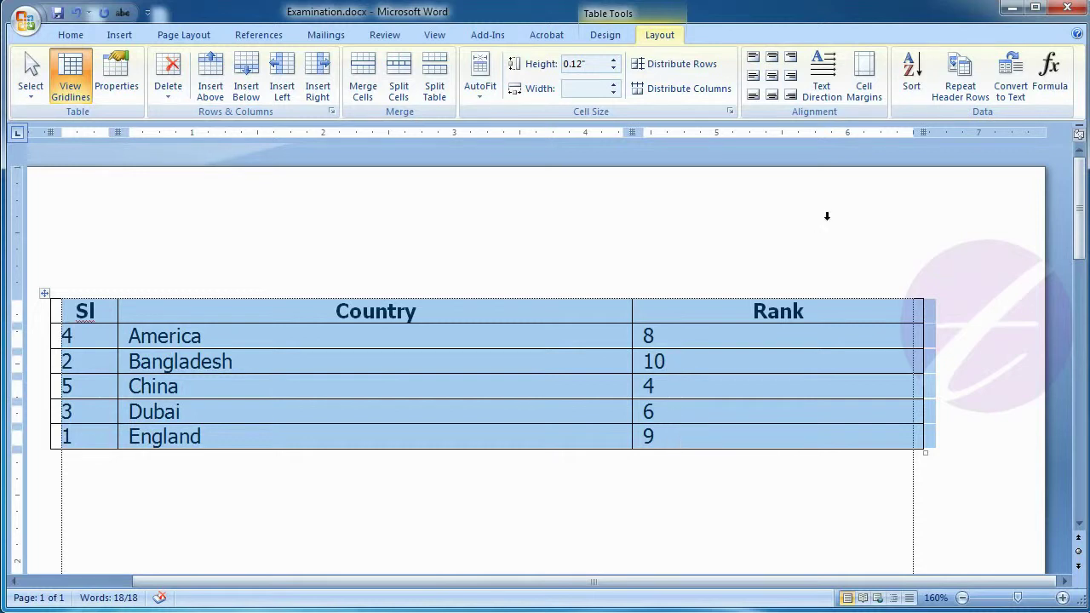
- Sort the table by Rank as a number in descending order, Bangladesh (10) first
{"action": "left_click", "coordinate": [904, 99]}
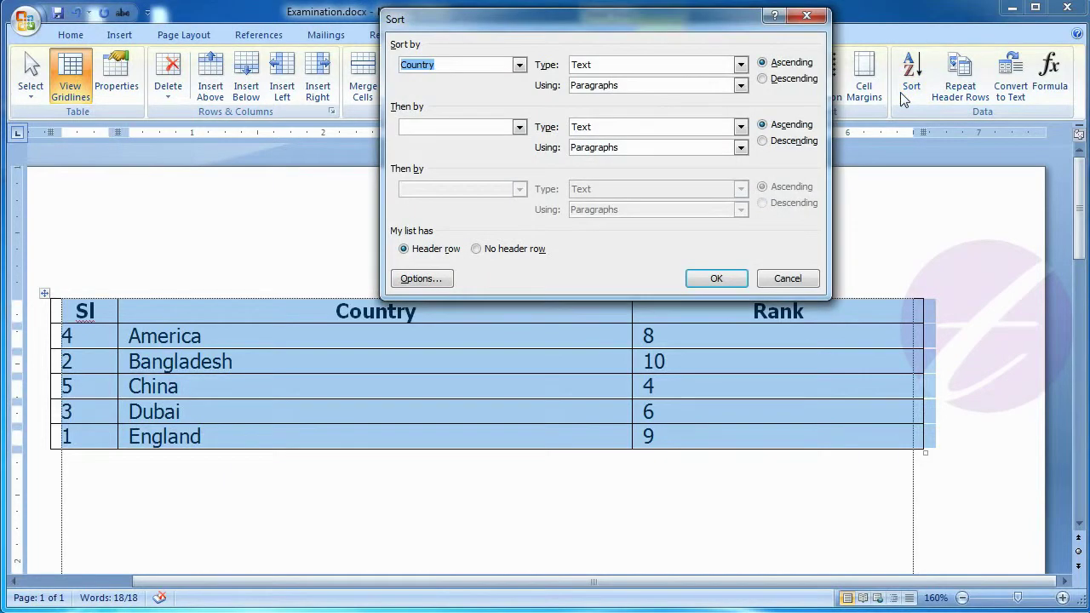
{"action": "left_click", "coordinate": [519, 67]}
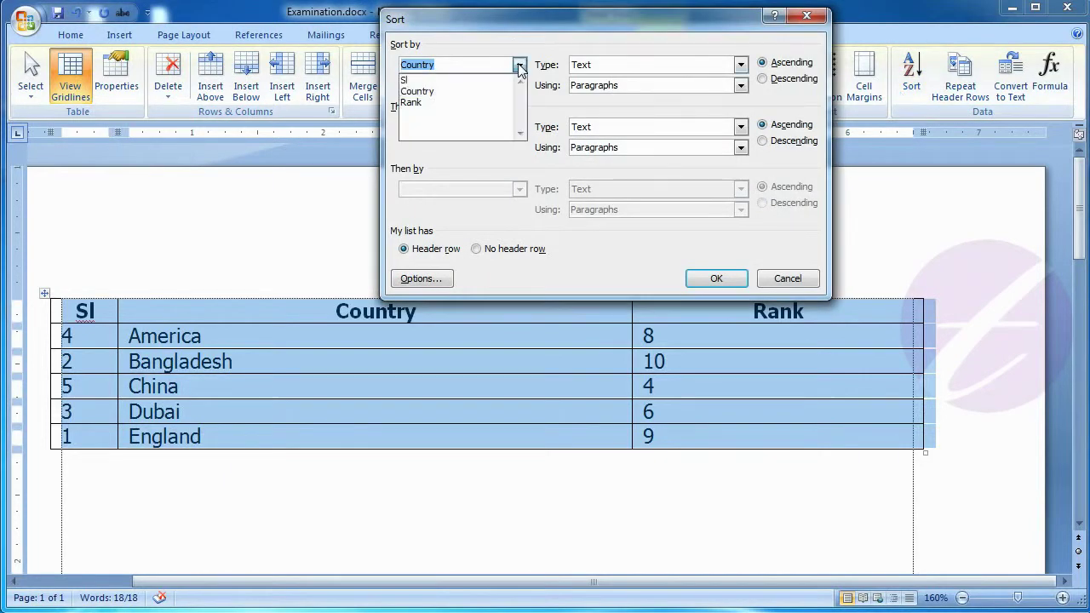
{"action": "left_click", "coordinate": [452, 103]}
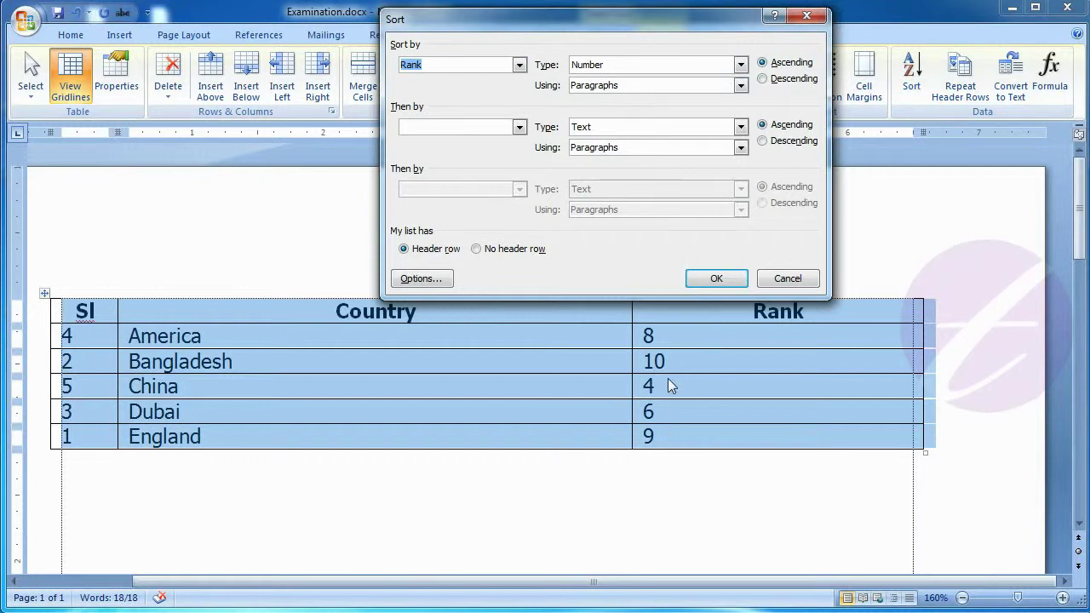
{"action": "left_click", "coordinate": [764, 79]}
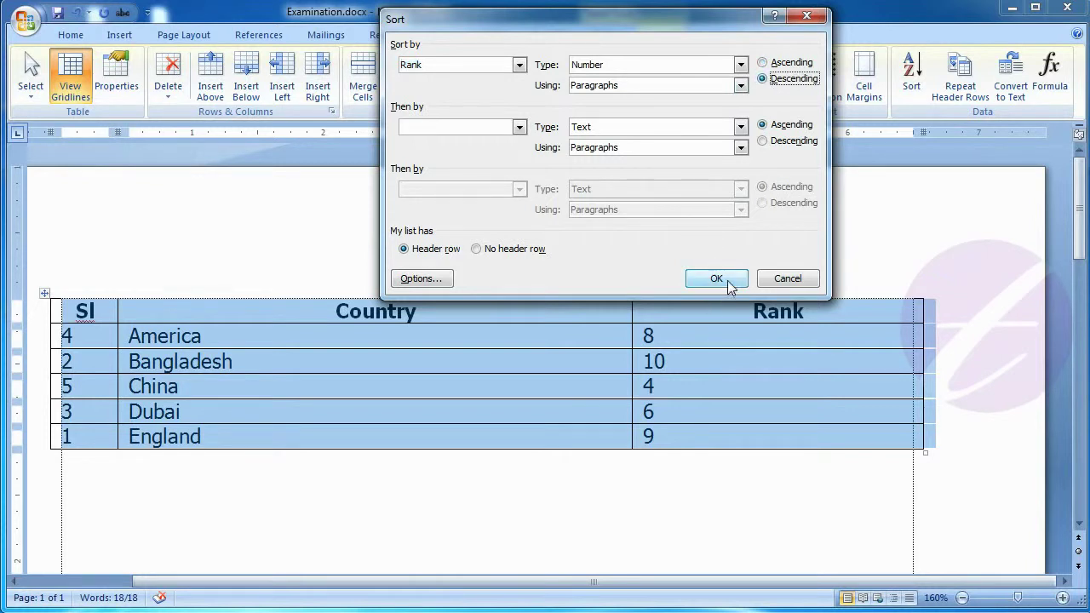
{"action": "left_click", "coordinate": [716, 279]}
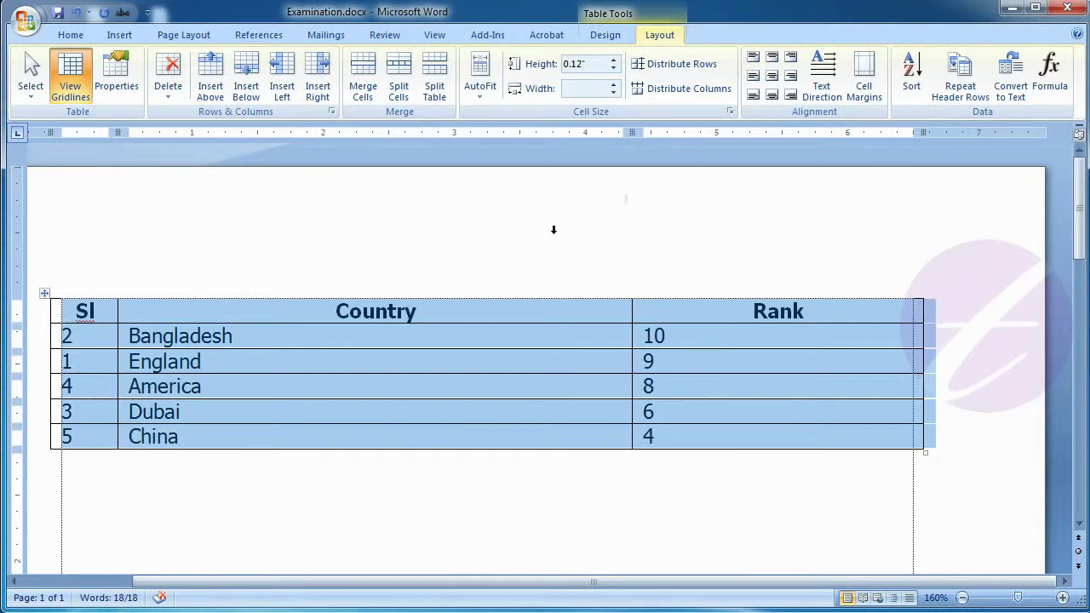
- Sort the table by Sl ascending so rows run 1 England to 5 China
{"action": "left_click", "coordinate": [910, 96]}
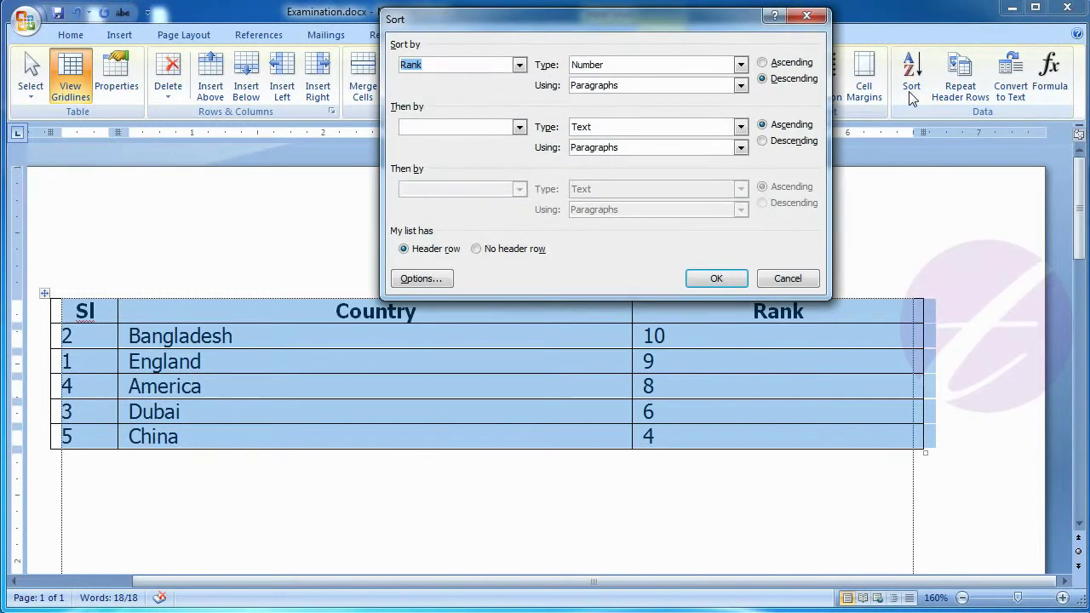
{"action": "left_click", "coordinate": [518, 65]}
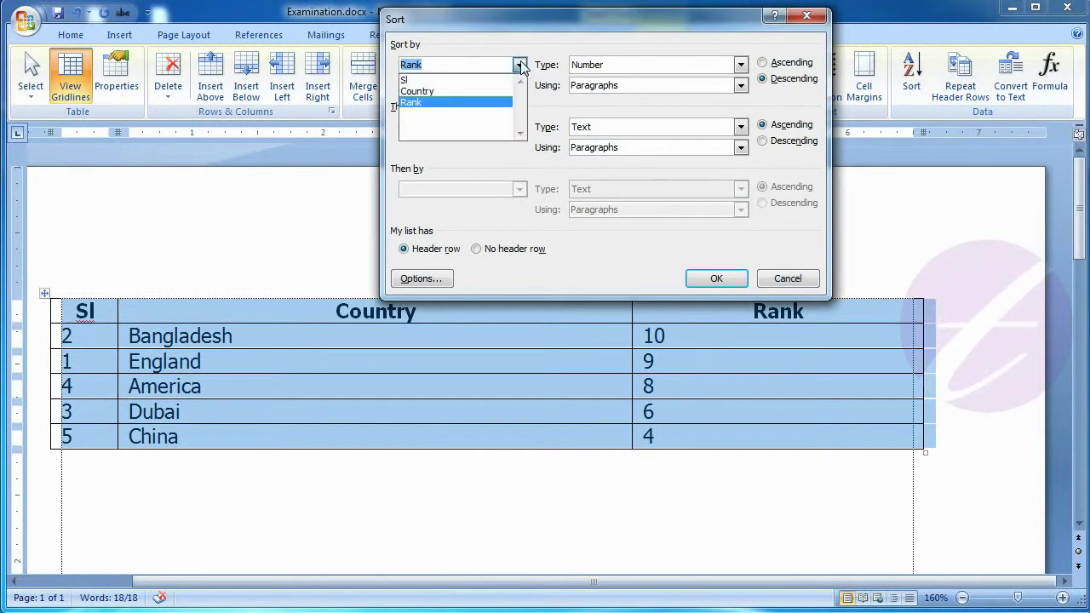
{"action": "left_click", "coordinate": [430, 80]}
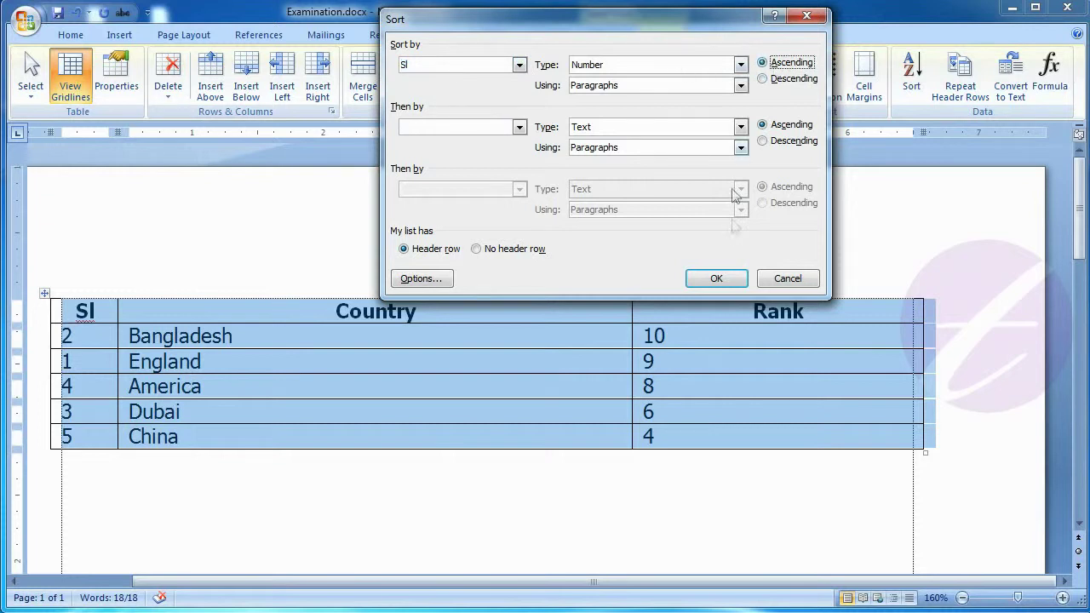
{"action": "left_click", "coordinate": [728, 279]}
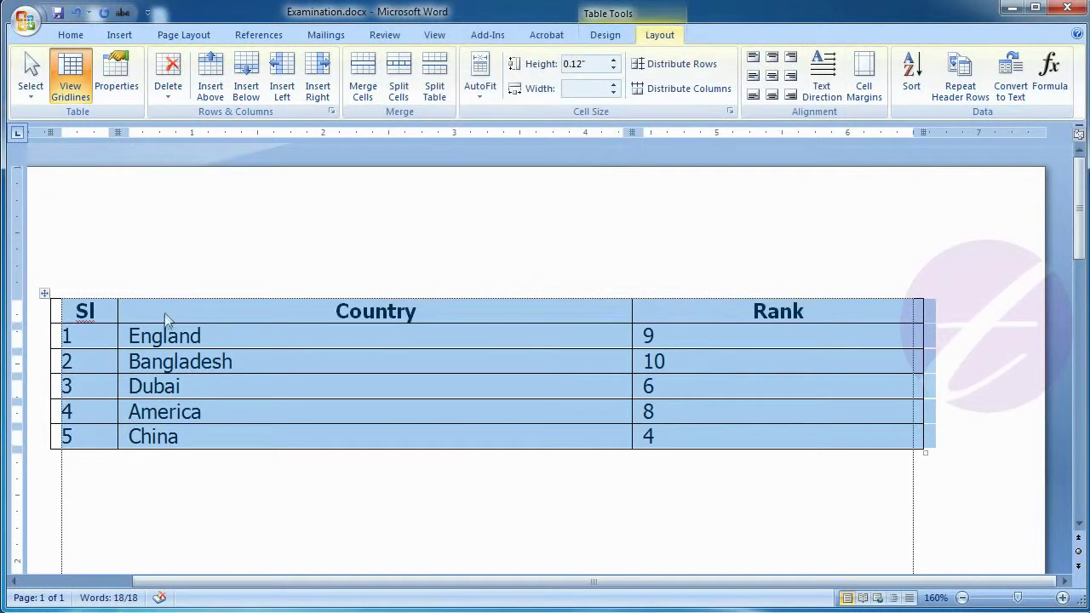